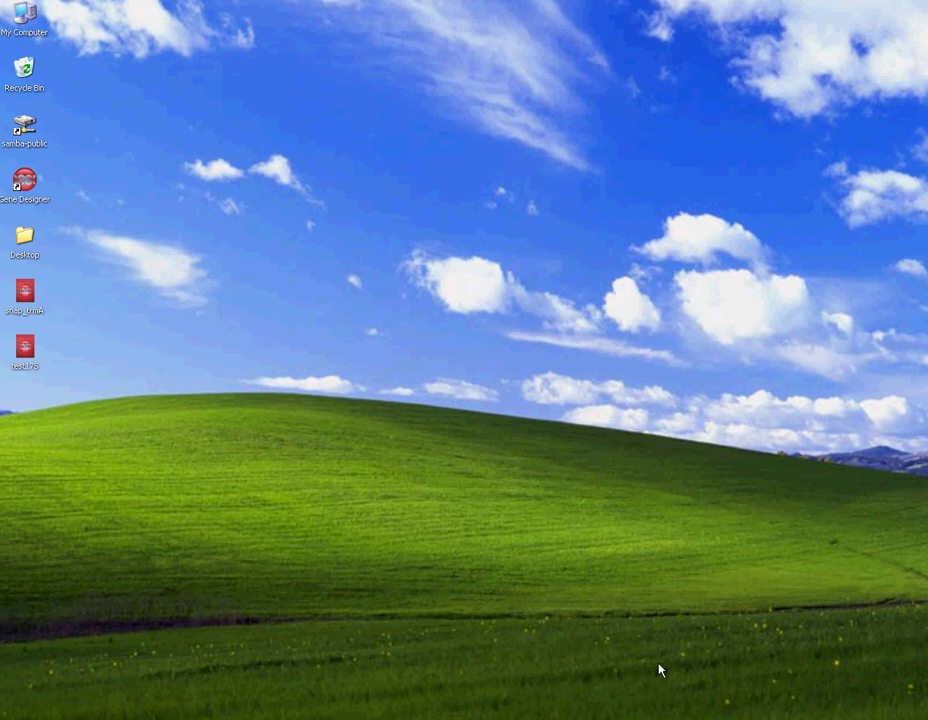
Open the snap_trmA project file from its desktop icon.
click(24, 300)
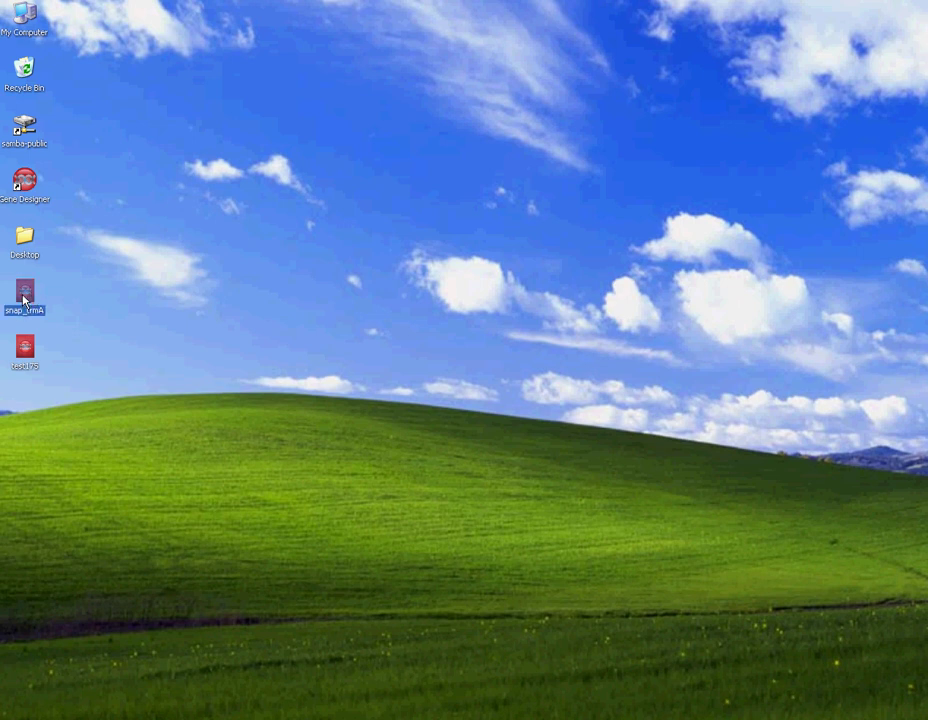
double_click(24, 298)
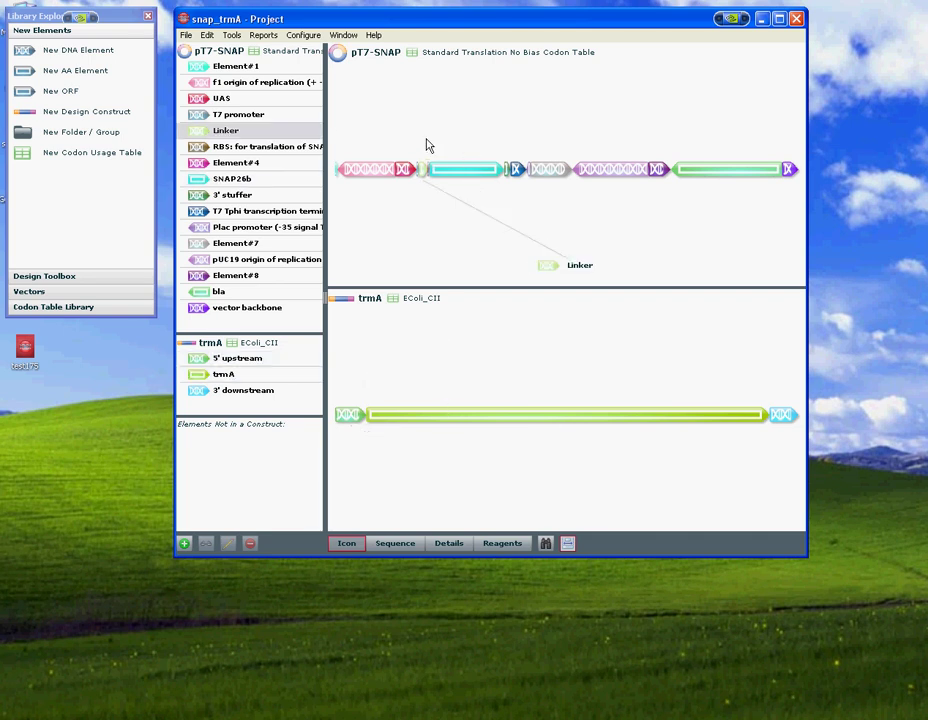
Run a restriction-site search for BamHI and EcoRI across the constructs.
click(545, 546)
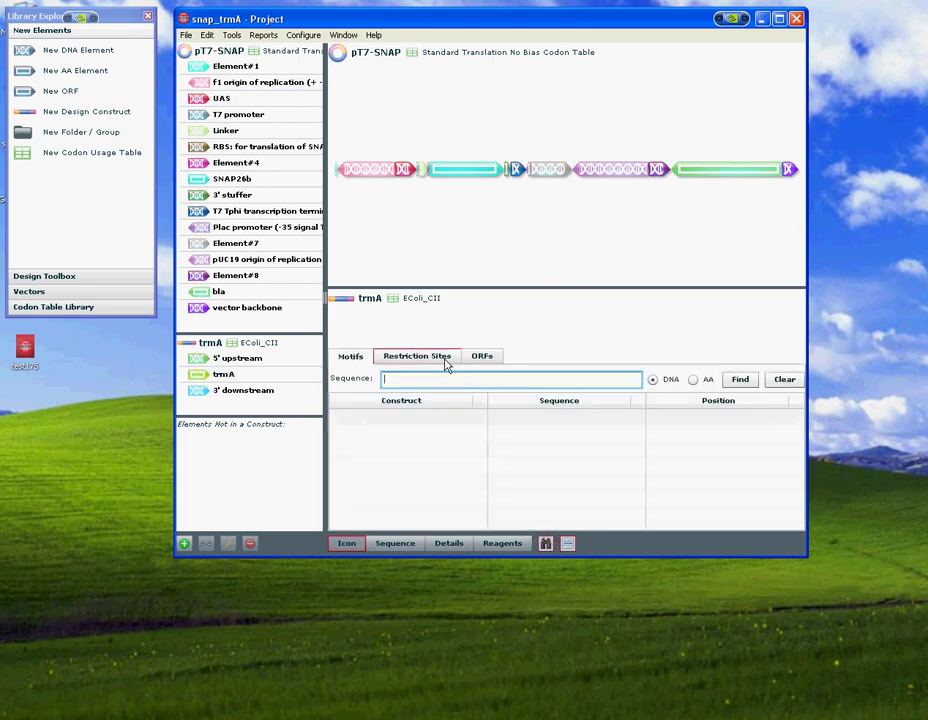
click(445, 359)
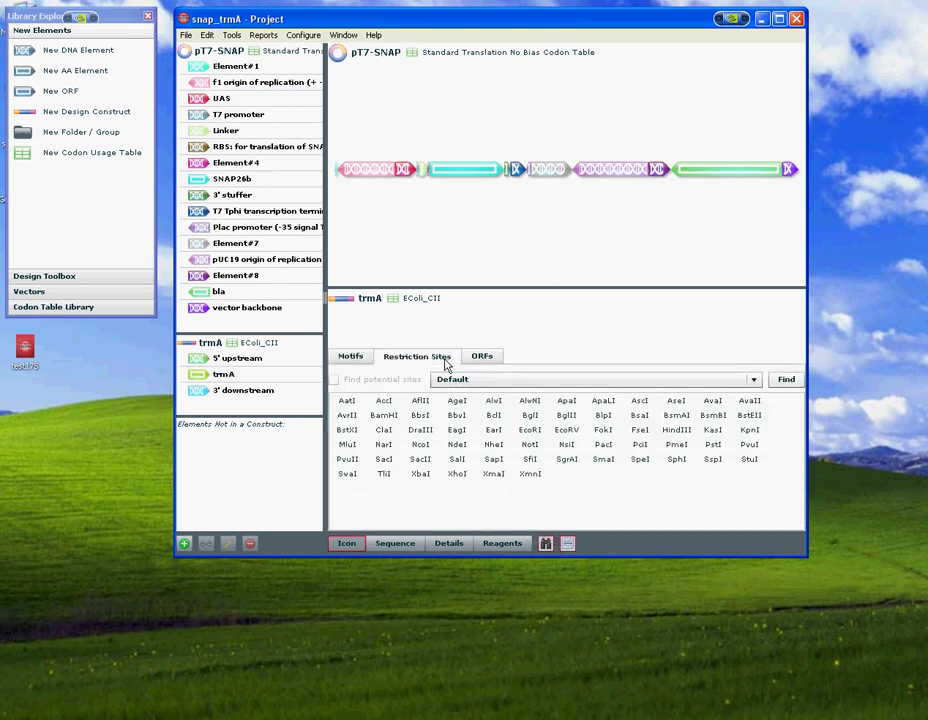
click(384, 416)
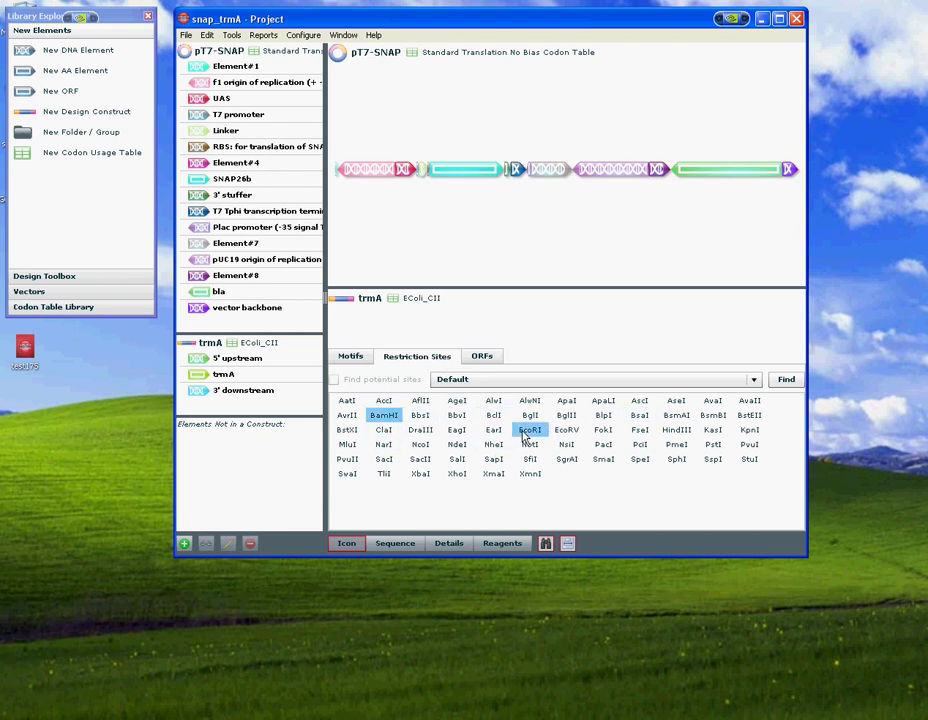
click(784, 380)
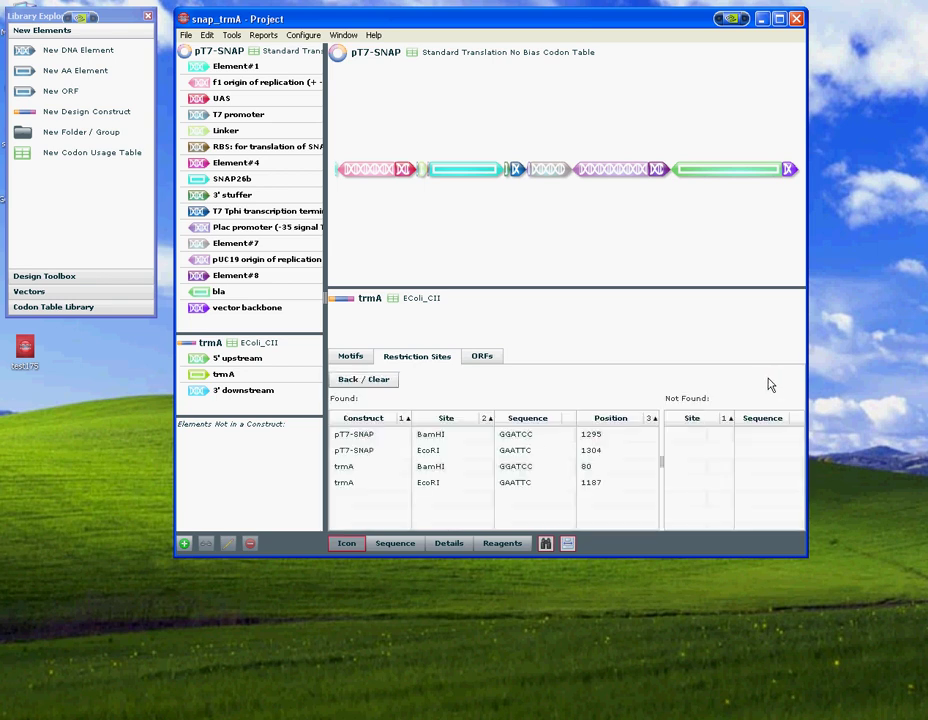
Review the hits: pT7-SNAP at 1295 and 1304, trmA at 80 and 1187.
click(511, 433)
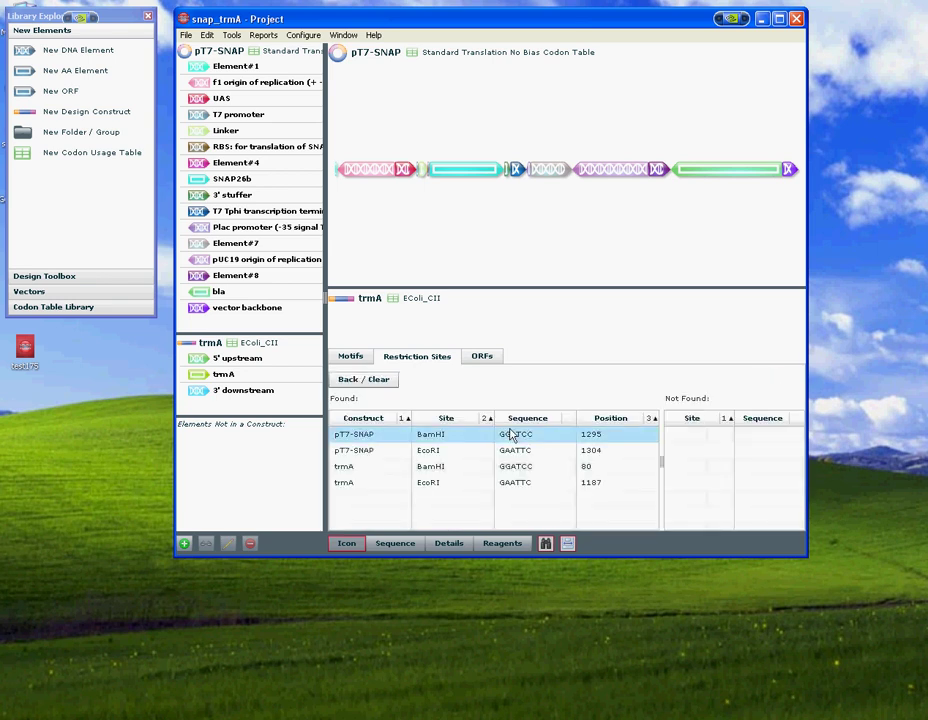
click(379, 451)
click(379, 486)
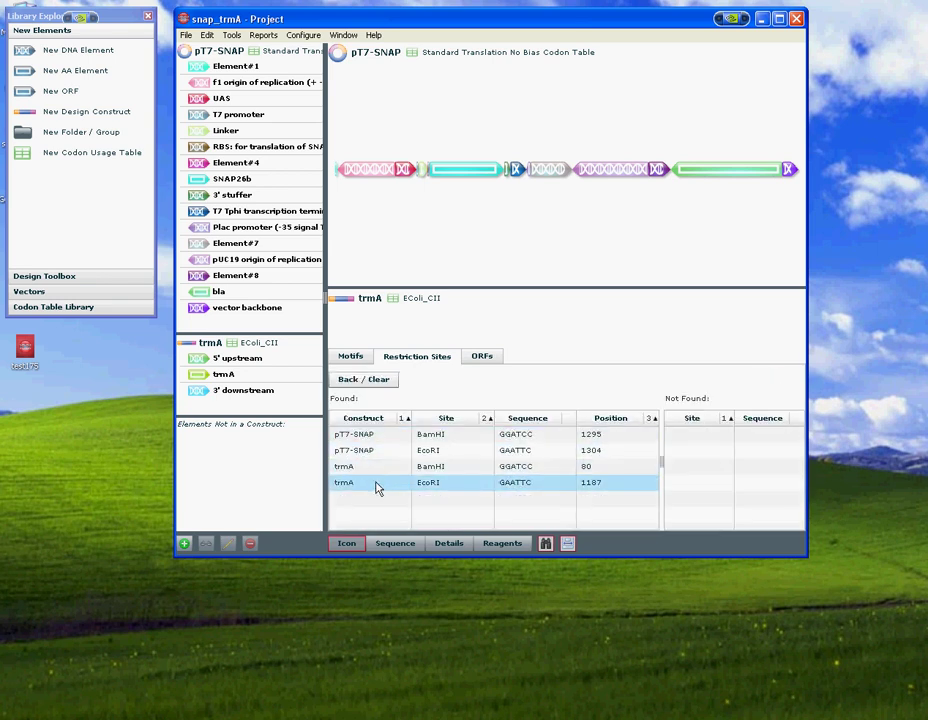
click(376, 470)
ctrl+click(378, 468)
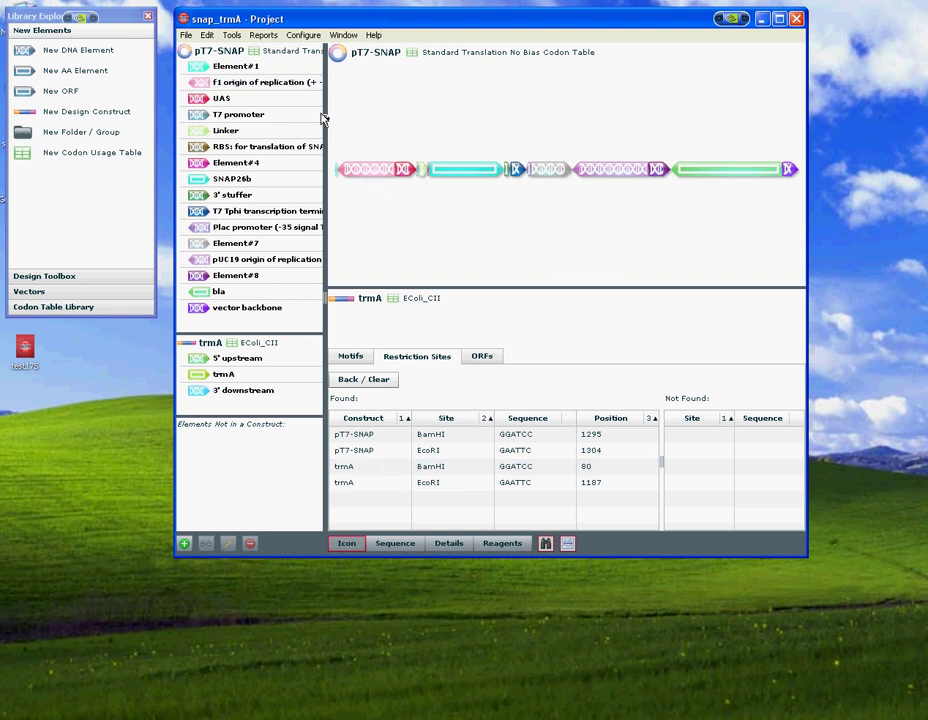
click(235, 37)
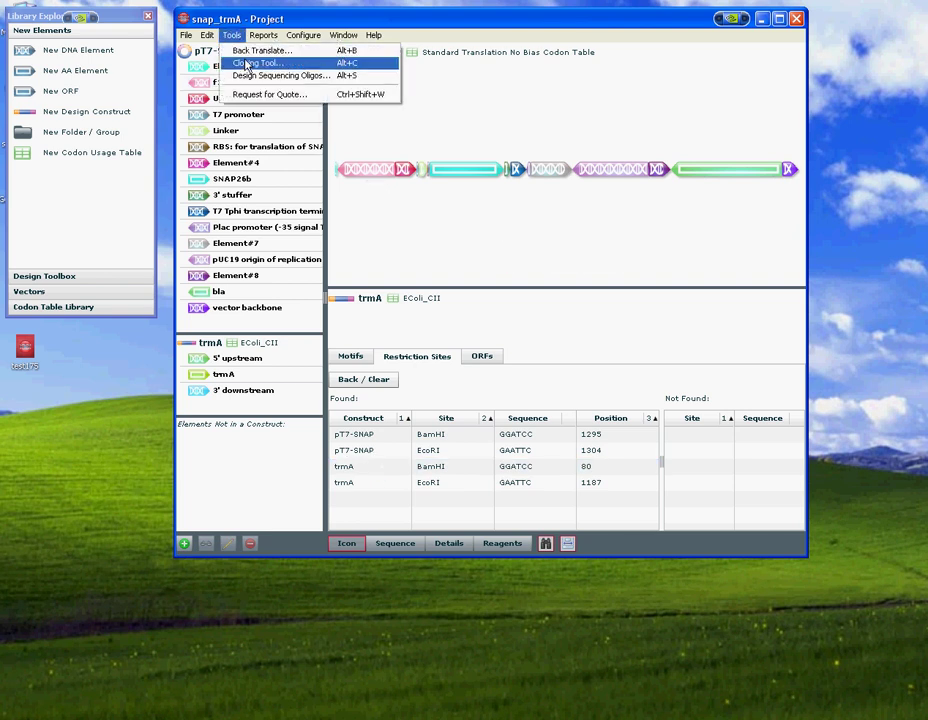
Launch the Cloning Tool and load pT7-SNAP into it as the vector.
click(245, 65)
drag(271, 58, 251, 27)
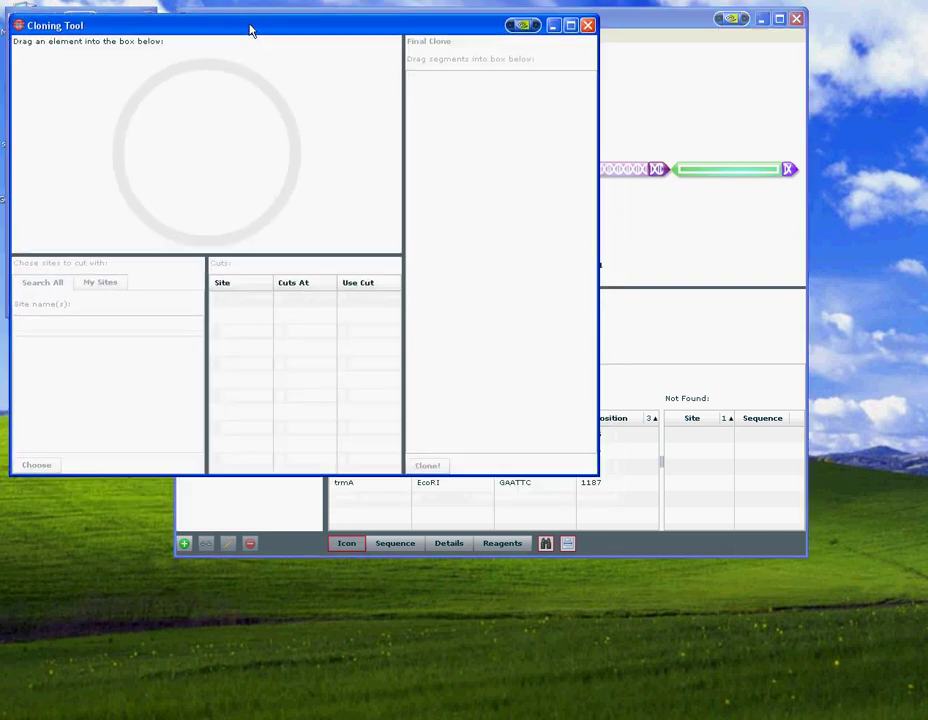
drag(642, 22, 700, 23)
drag(351, 20, 736, 11)
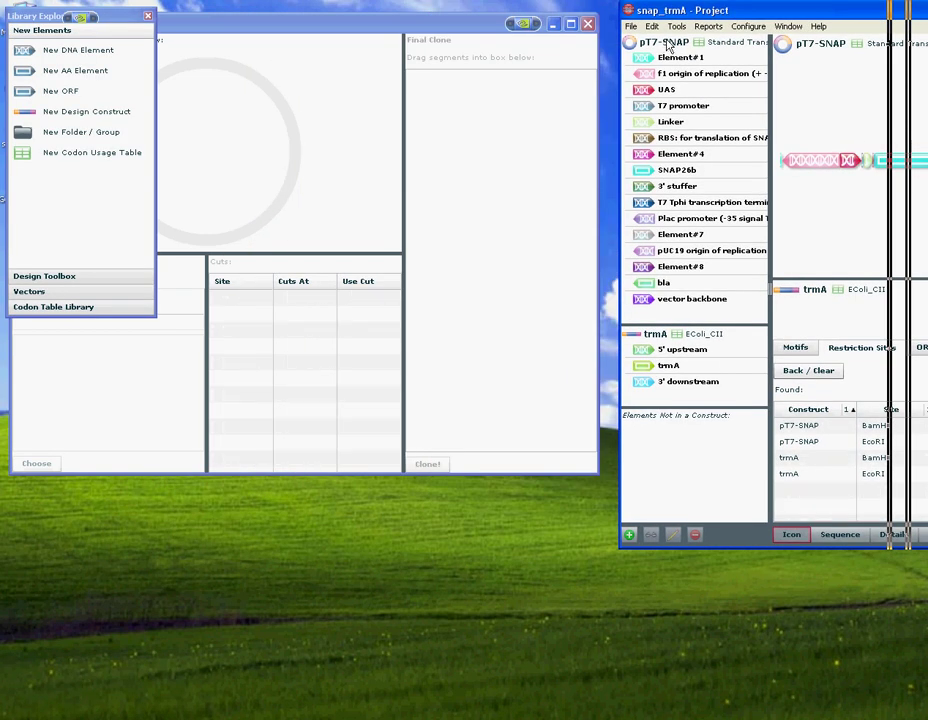
mouse_move(668, 45)
mouse_down()
mouse_move(530, 75)
mouse_move(216, 77)
mouse_up()
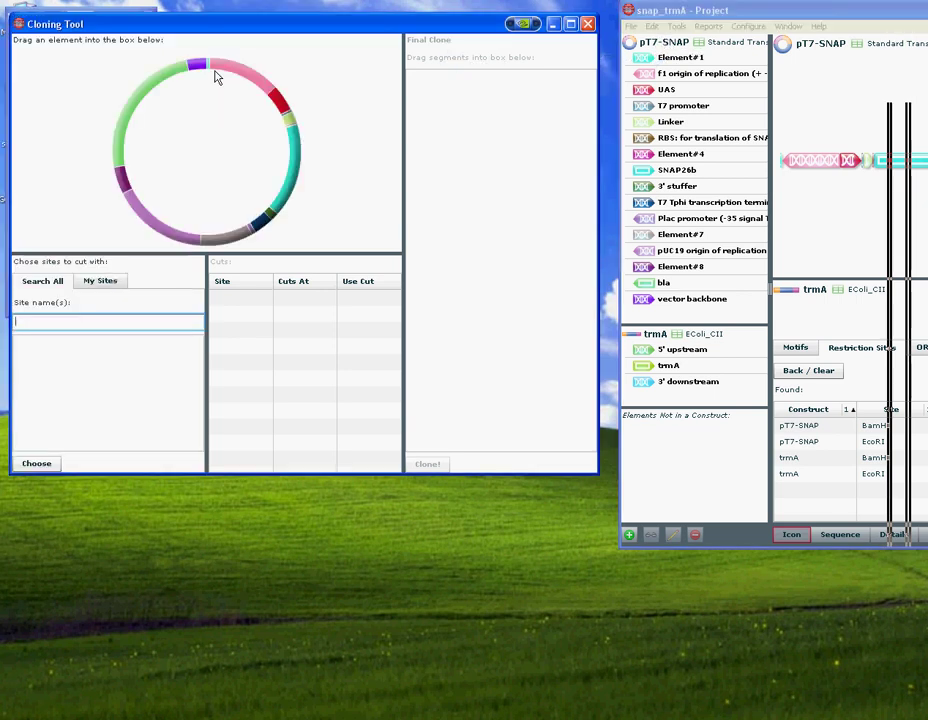
Cut pT7-SNAP with EcoRI and BamHI and place the fragment into Final Clone.
click(97, 283)
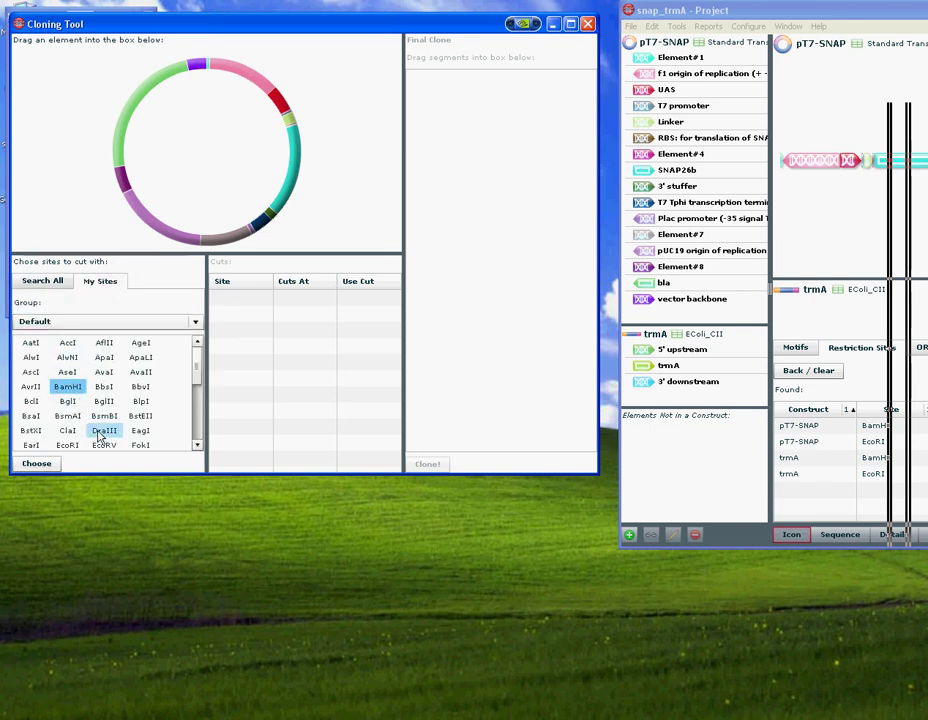
click(67, 445)
click(36, 463)
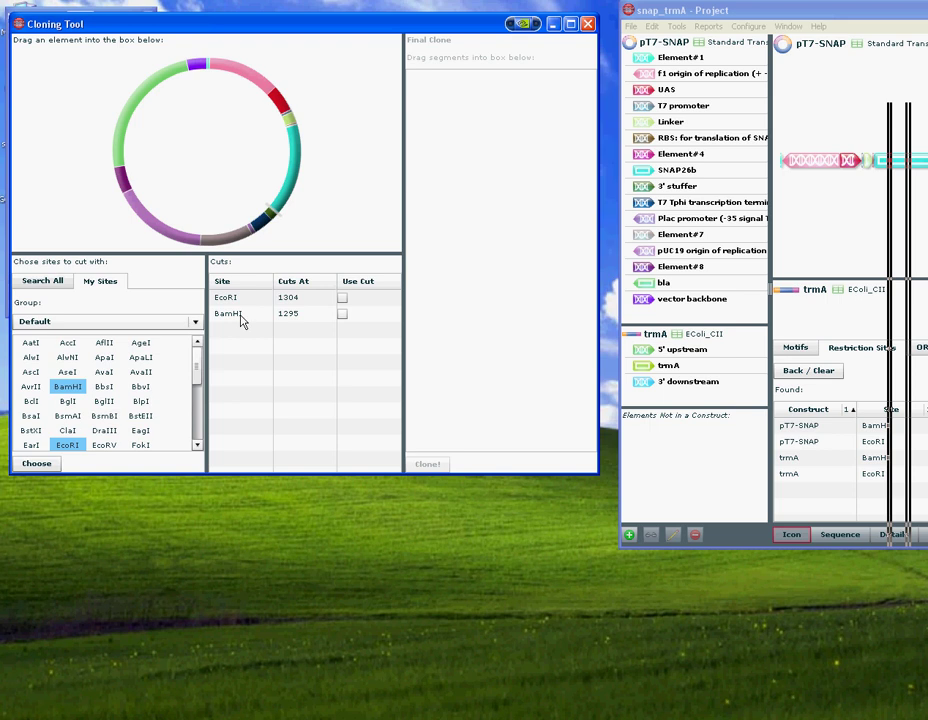
click(342, 297)
click(342, 313)
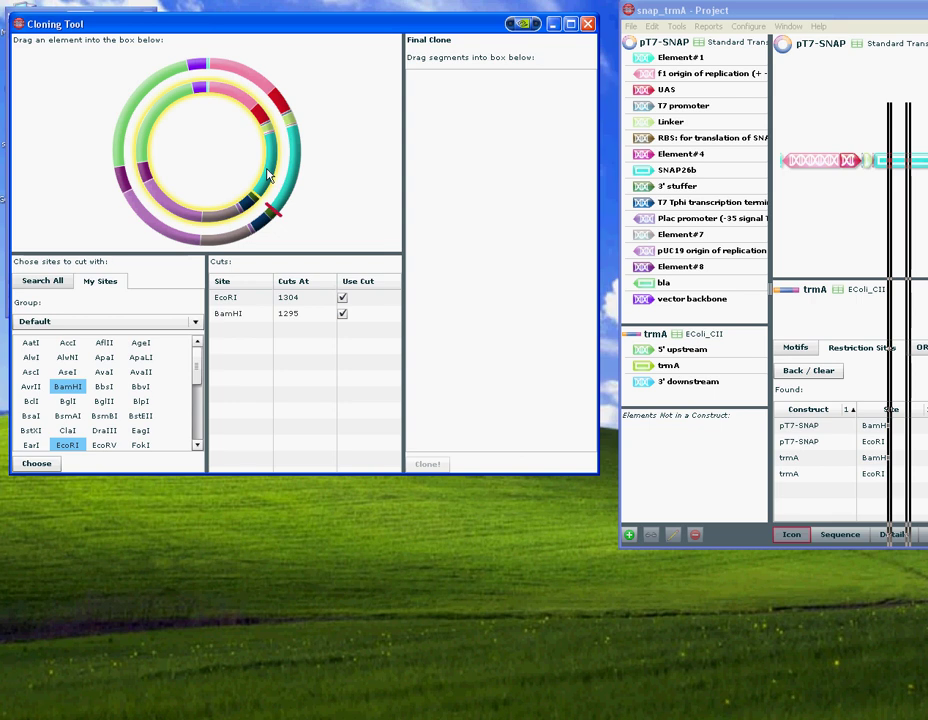
mouse_move(268, 177)
mouse_down()
mouse_move(265, 170)
mouse_move(478, 168)
mouse_up()
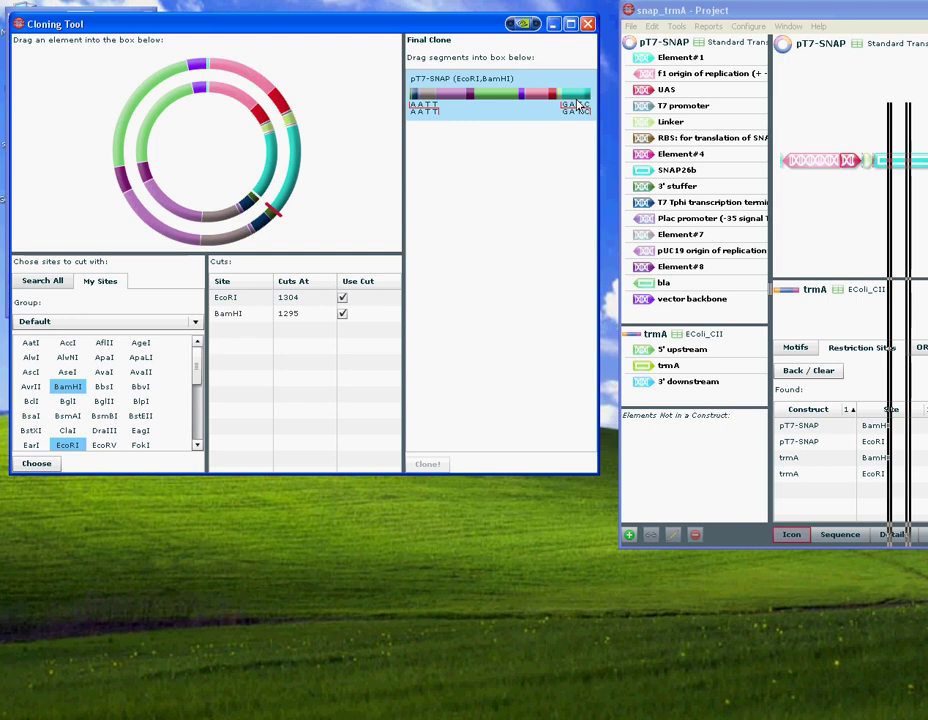
click(662, 340)
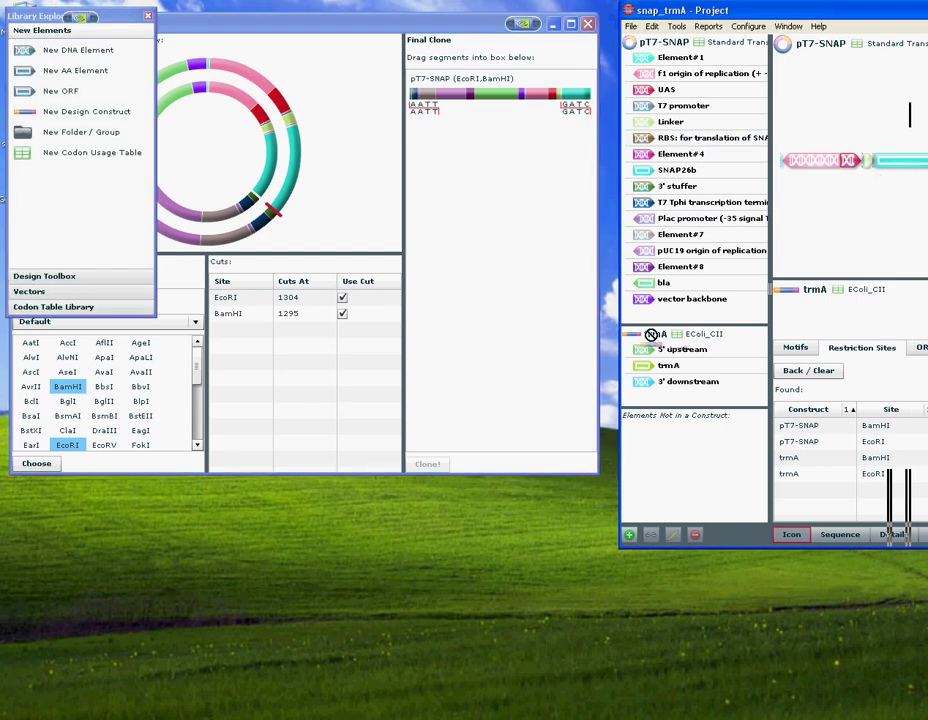
Cut trmA with EcoRI and BamHI and add its fragment to Final Clone.
mouse_move(657, 343)
mouse_down()
mouse_move(331, 224)
mouse_move(226, 144)
mouse_move(152, 199)
mouse_up()
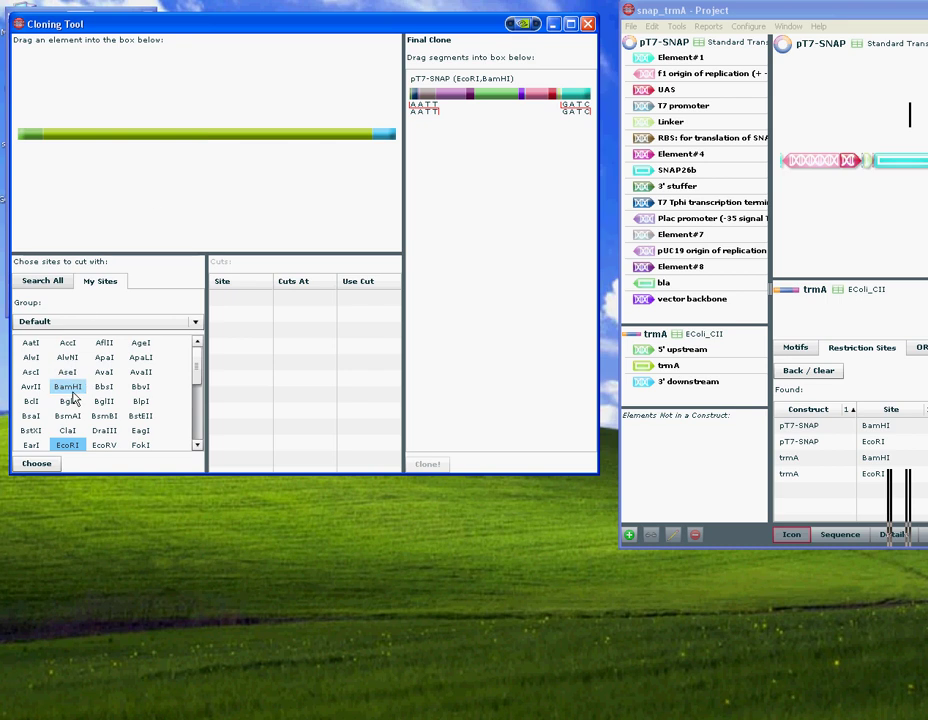
click(37, 465)
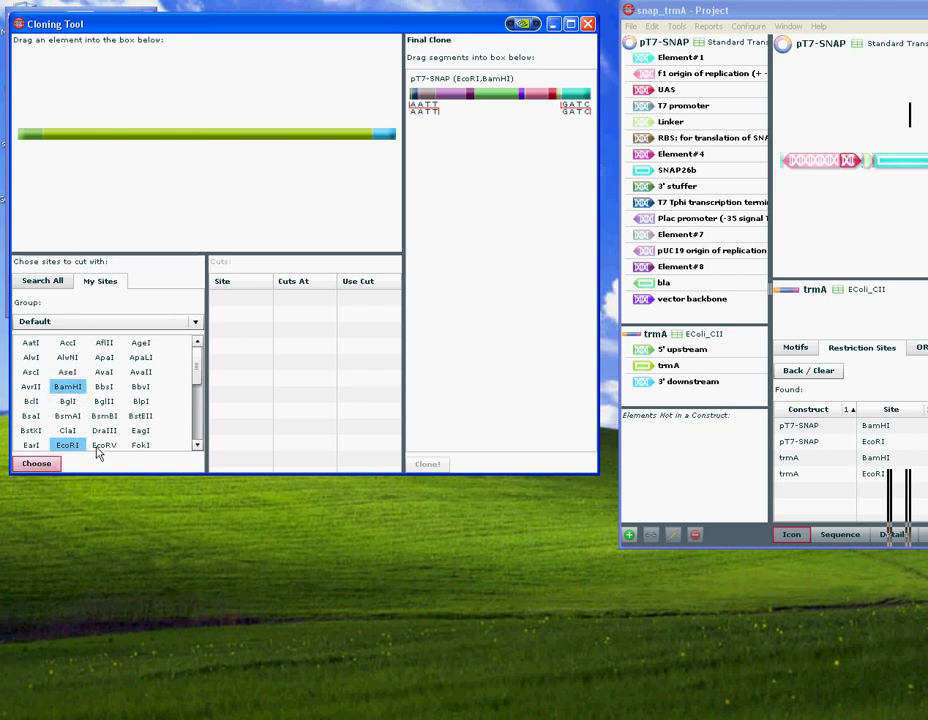
click(342, 298)
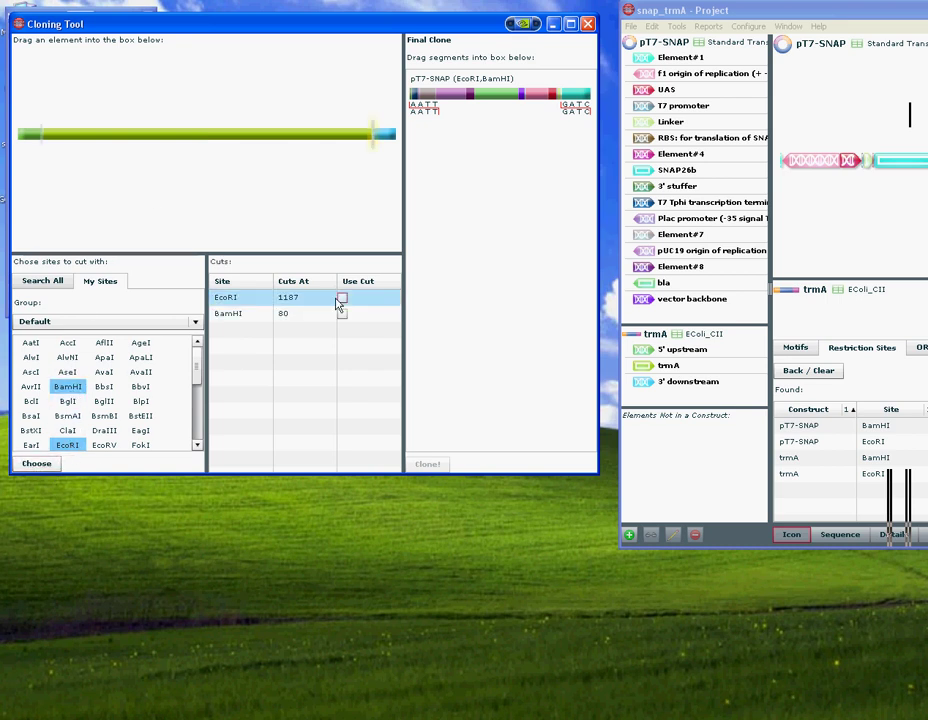
click(343, 315)
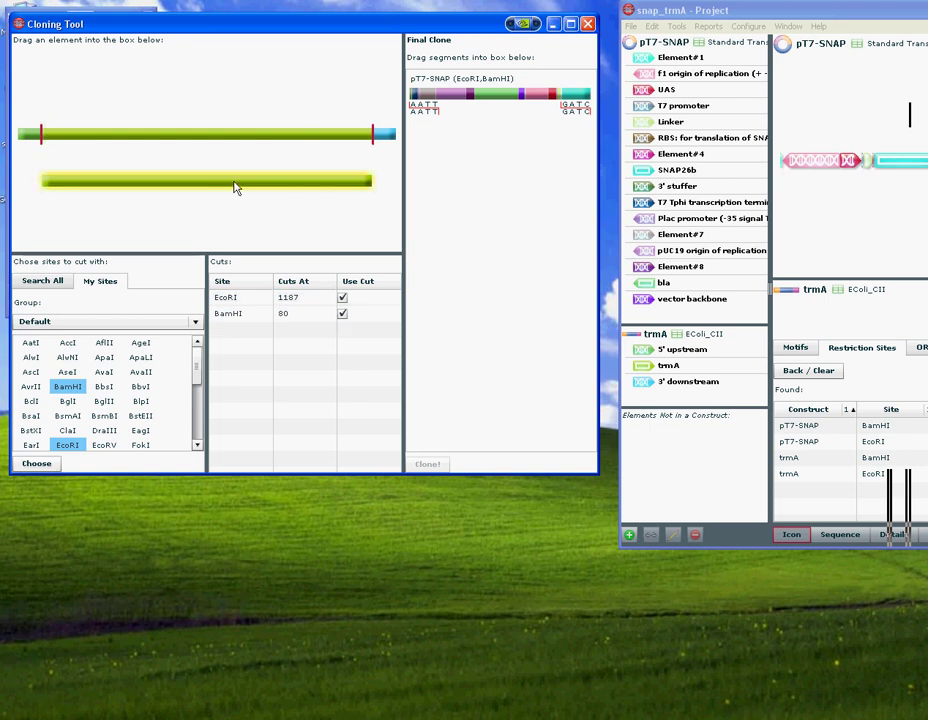
drag(235, 188, 462, 186)
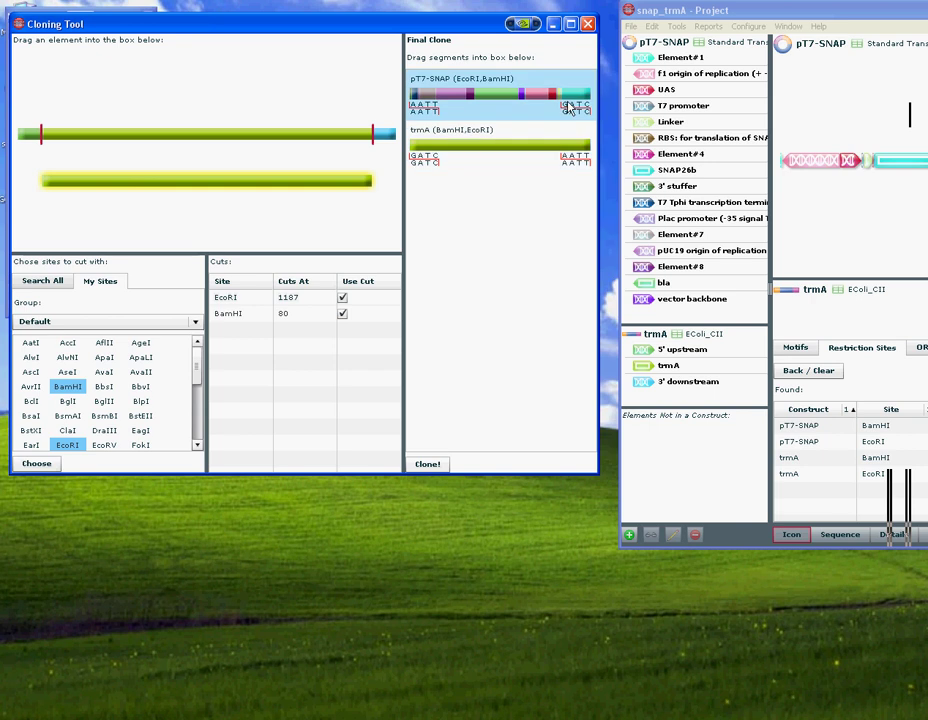
Clone the fragments and add the circular Cloned Sequence to the project.
click(427, 465)
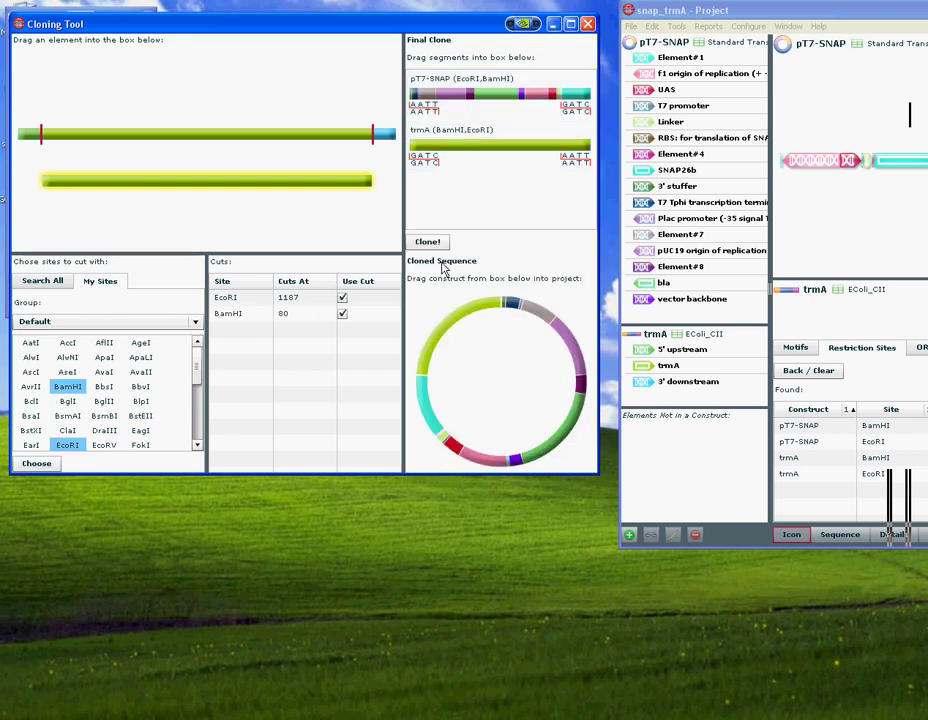
mouse_move(472, 313)
mouse_down()
mouse_move(667, 362)
mouse_move(702, 449)
mouse_move(725, 418)
mouse_up()
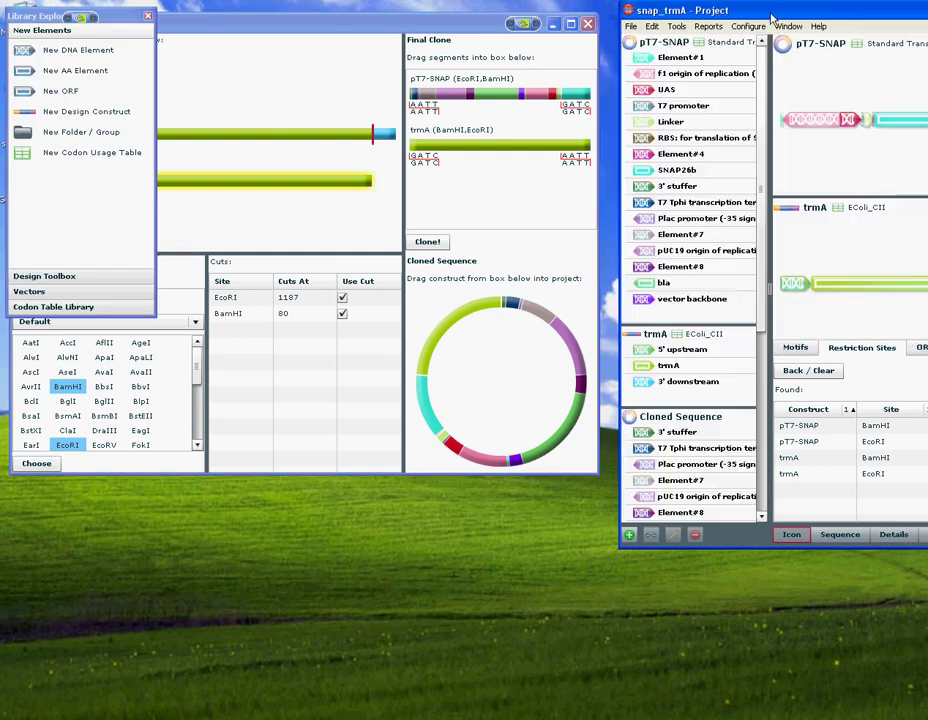
drag(771, 12, 325, 5)
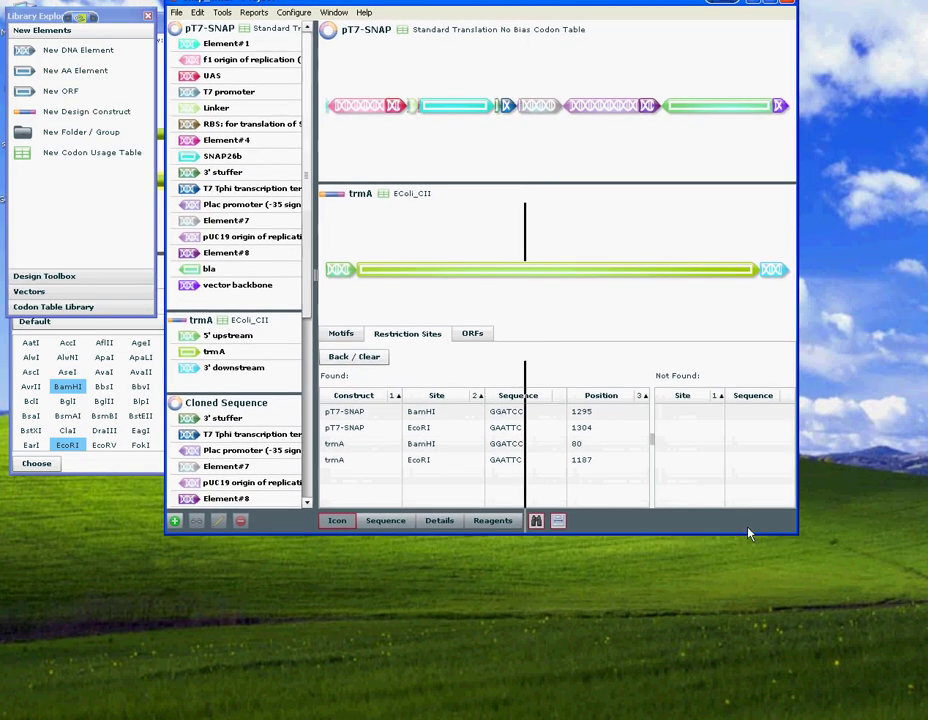
Rename Cloned Sequence to 'Final Sequence' and save the note 'any random notes'.
drag(797, 534, 876, 652)
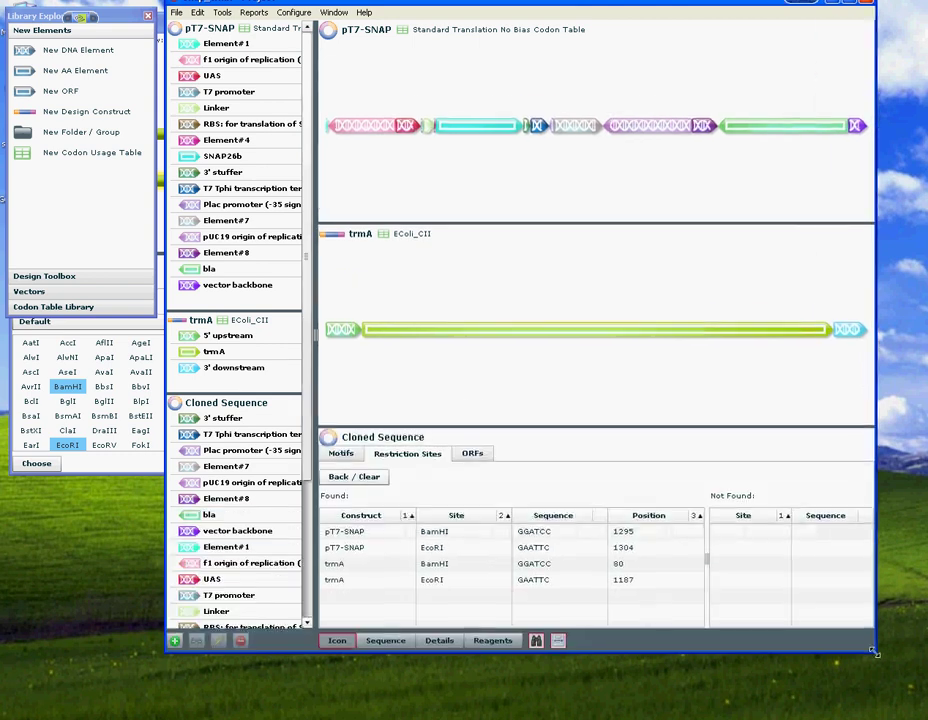
click(537, 640)
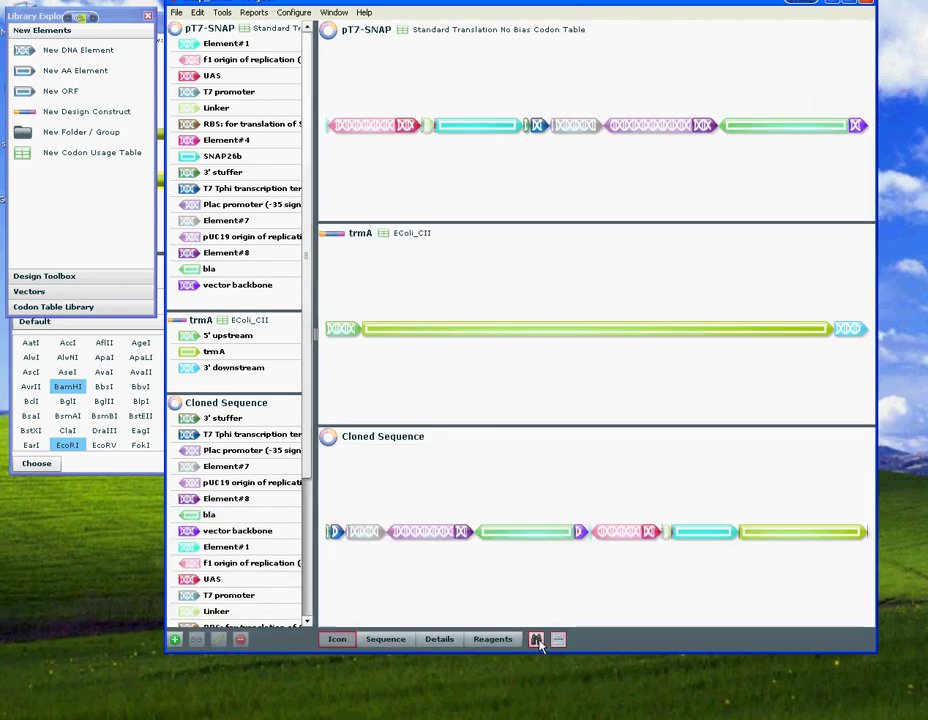
double_click(198, 406)
drag(375, 186, 188, 188)
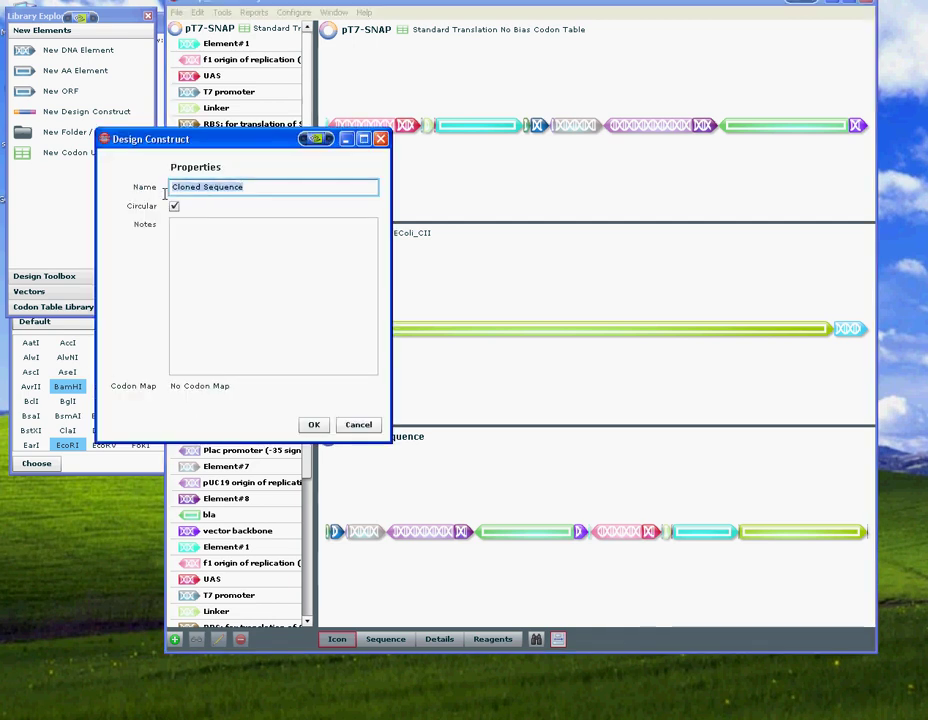
double_click(185, 186)
text(Final)
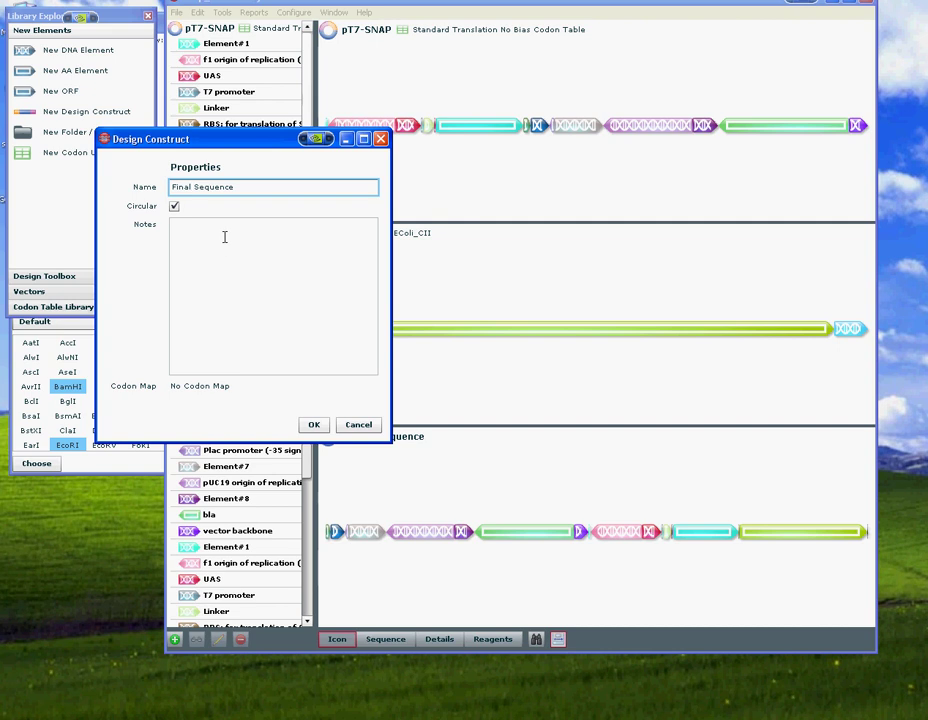
click(224, 236)
text(any rand)
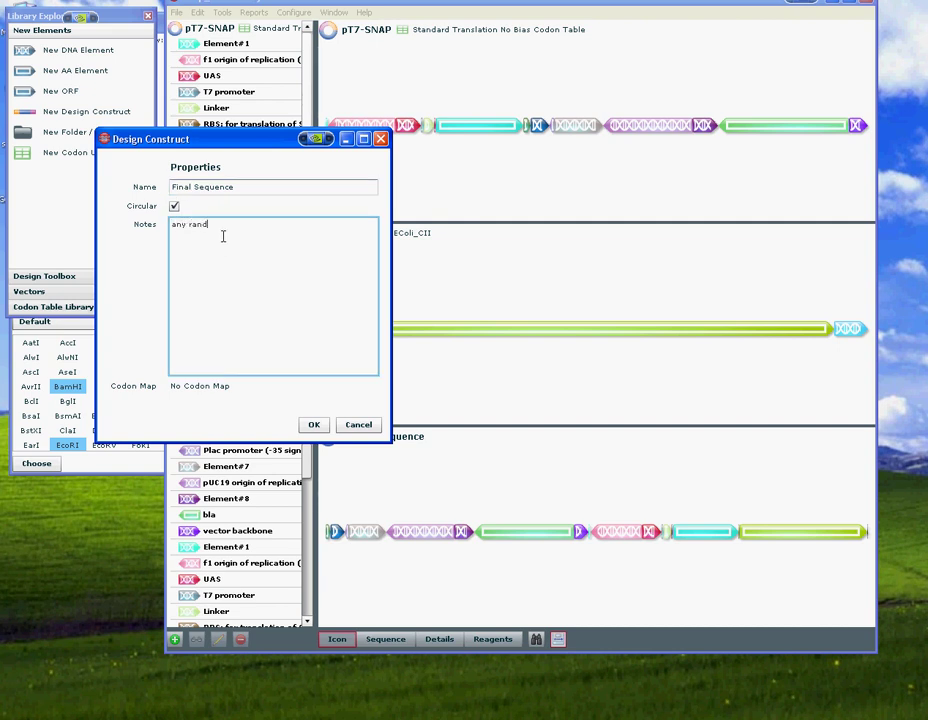
text(om notes here)
click(313, 426)
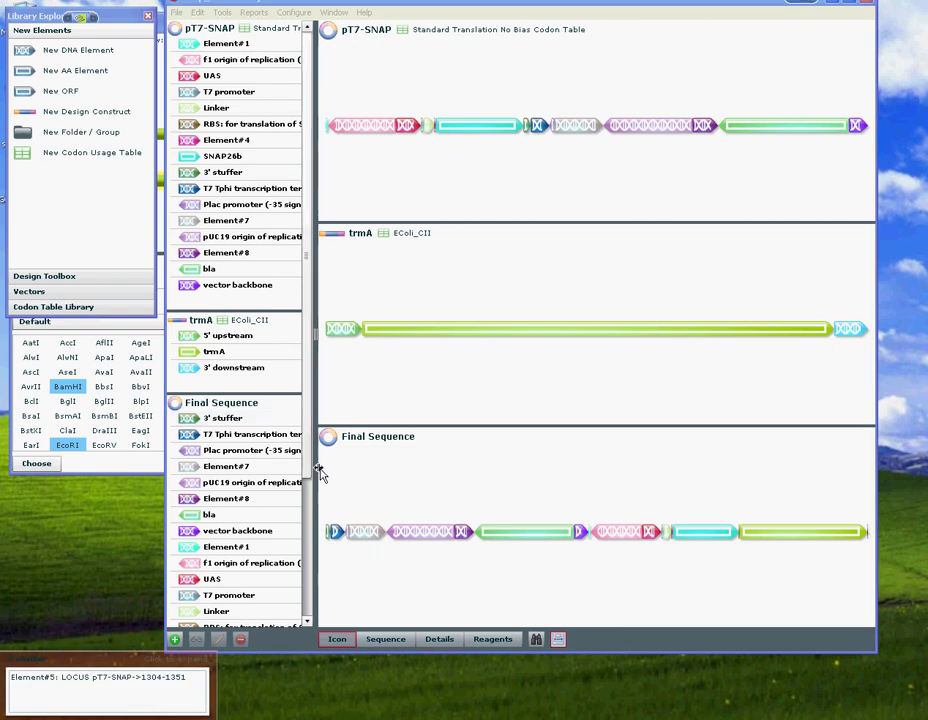
Open Final Sequence in sequence view at the trmA–EcoRI–3' stuffer junction.
click(385, 639)
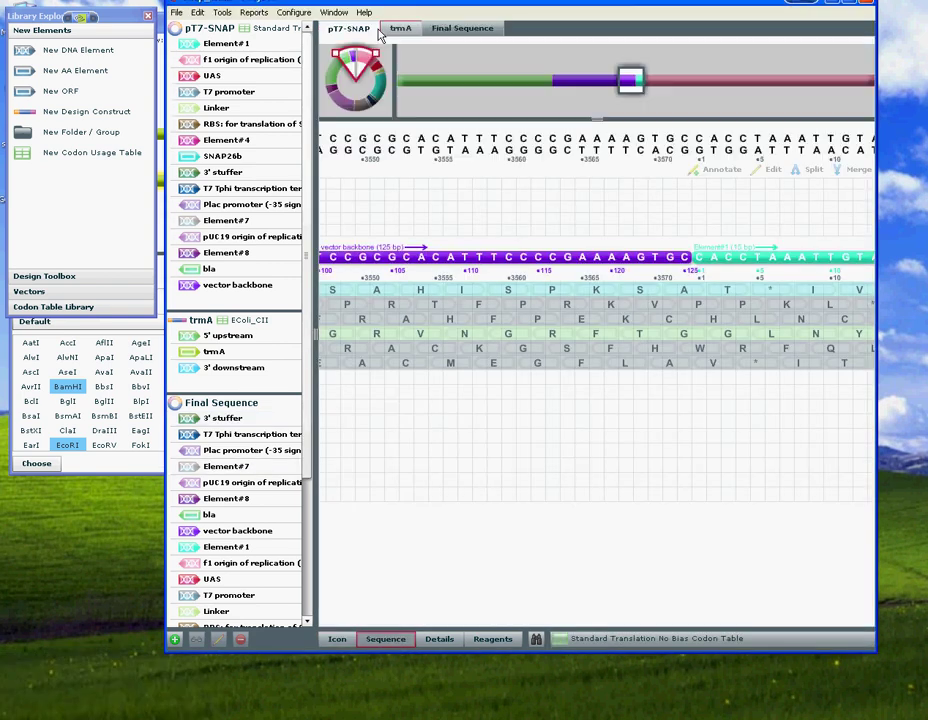
click(462, 31)
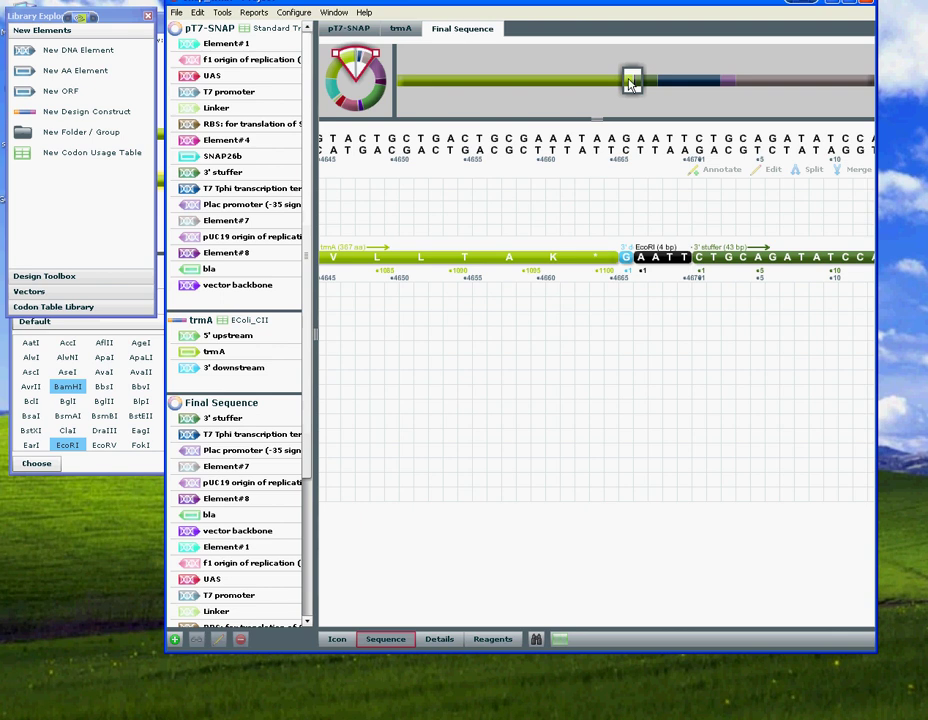
drag(360, 60, 369, 66)
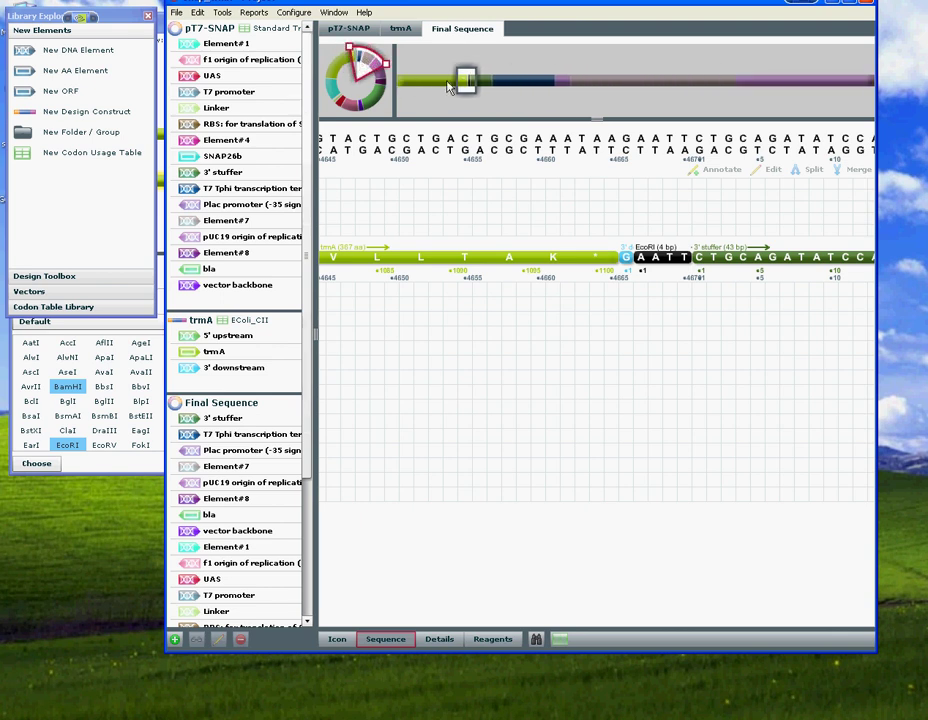
drag(466, 83, 464, 86)
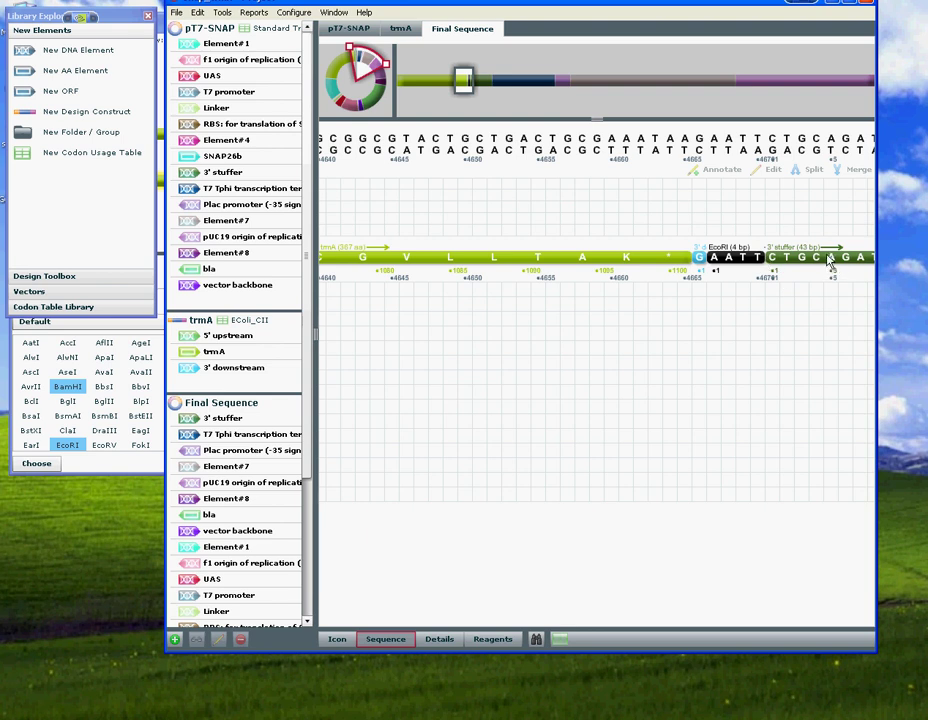
Move Final Sequence's view to the BamHI junction joining SNAP26b to trmA's start.
click(343, 68)
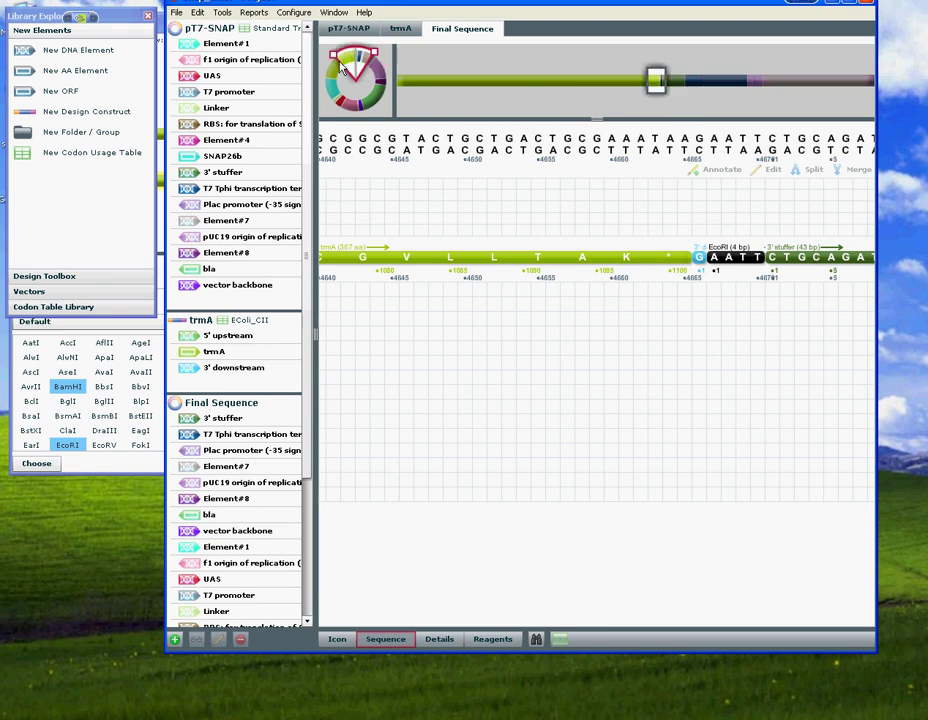
drag(343, 68, 334, 84)
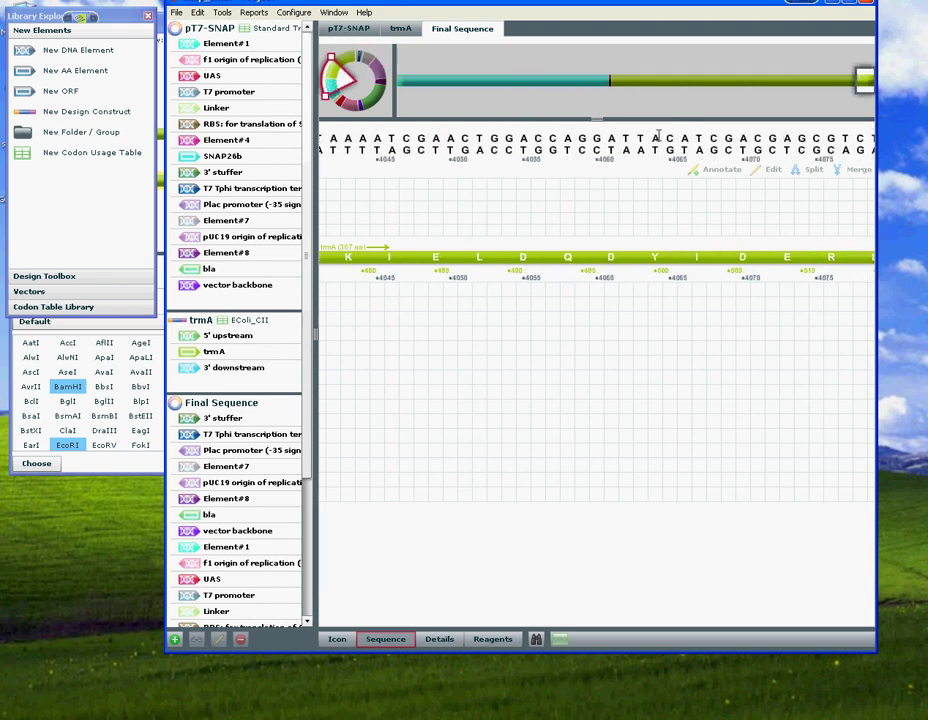
click(605, 84)
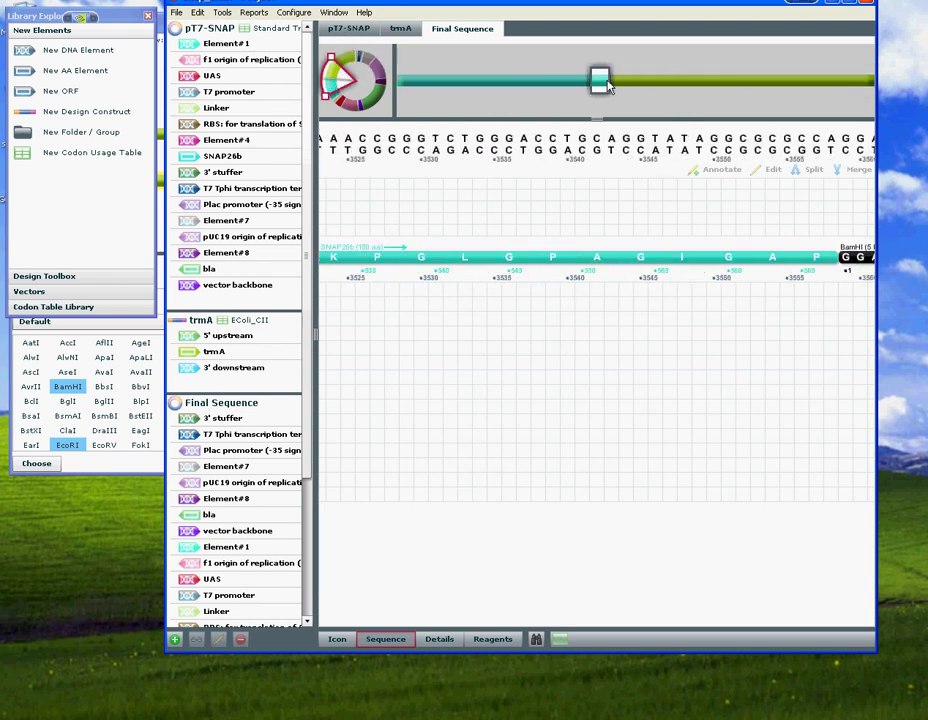
drag(605, 84, 612, 84)
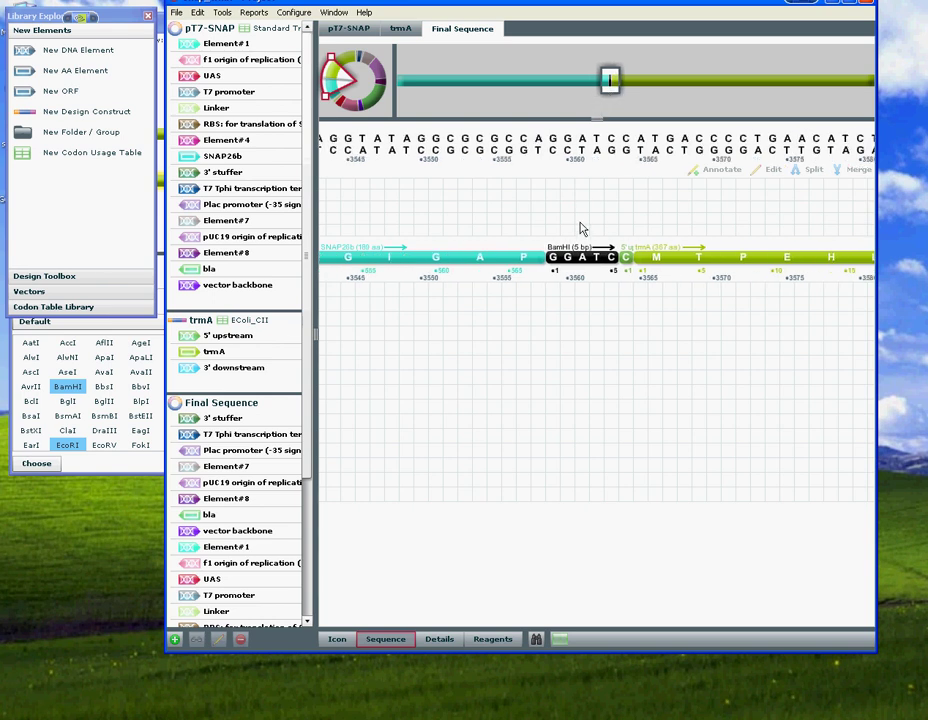